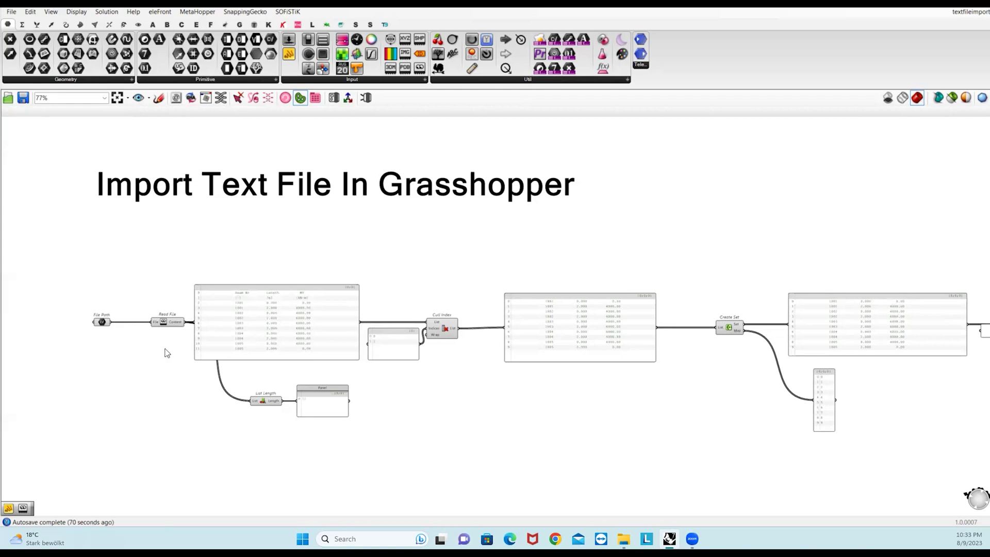
# Step: Place a trial Read File component below the existing one and delete it again
pyautogui.scroll(3, 165, 350)
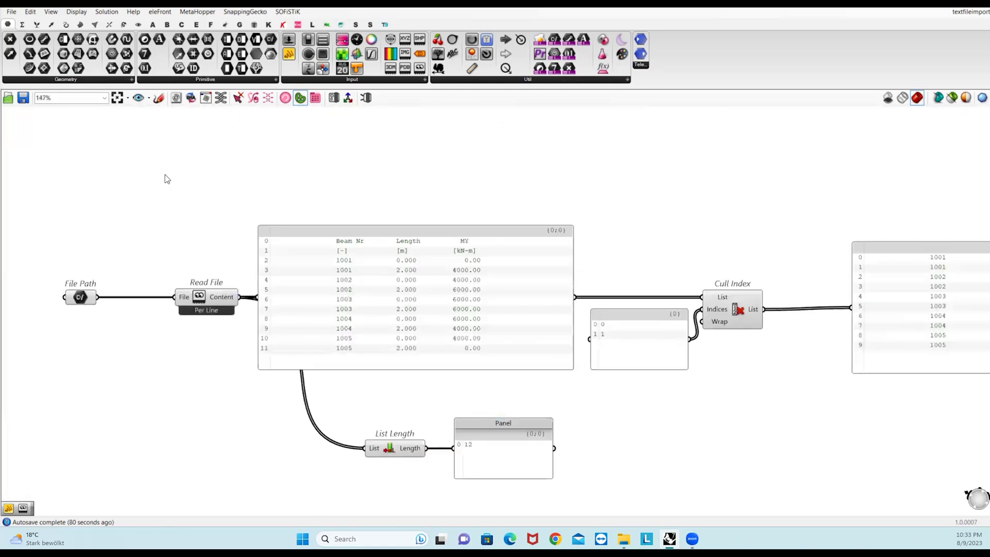
pyautogui.moveTo(9, 29)
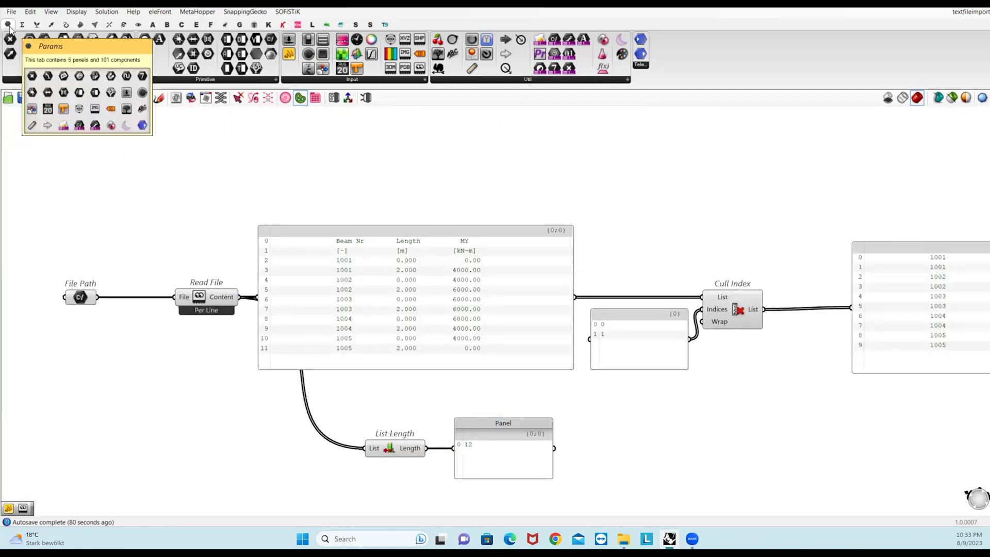
pyautogui.click(326, 81)
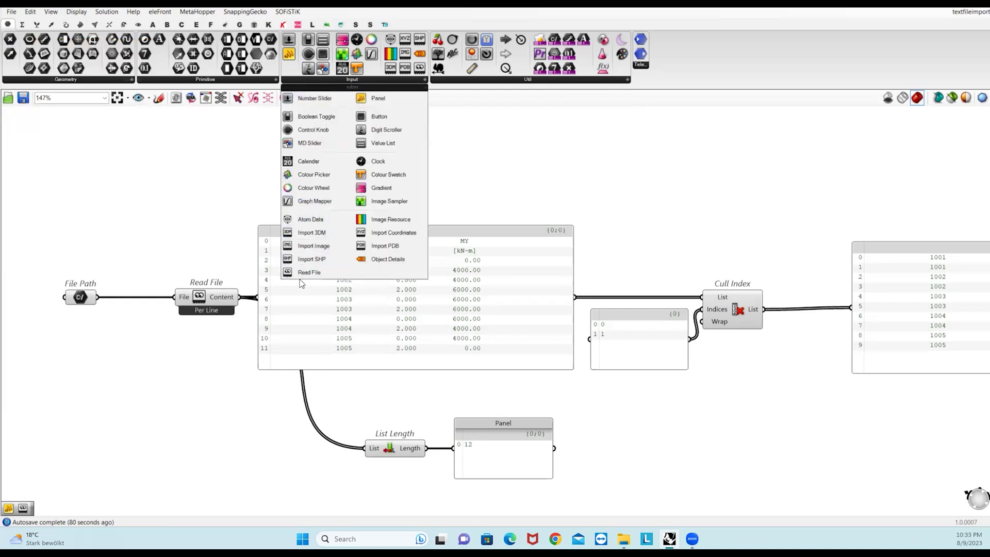
pyautogui.moveTo(312, 273); pyautogui.dragTo(186, 356)
pyautogui.moveTo(191, 377); pyautogui.dragTo(291, 357, button='right')
pyautogui.scroll(2, 291, 357)
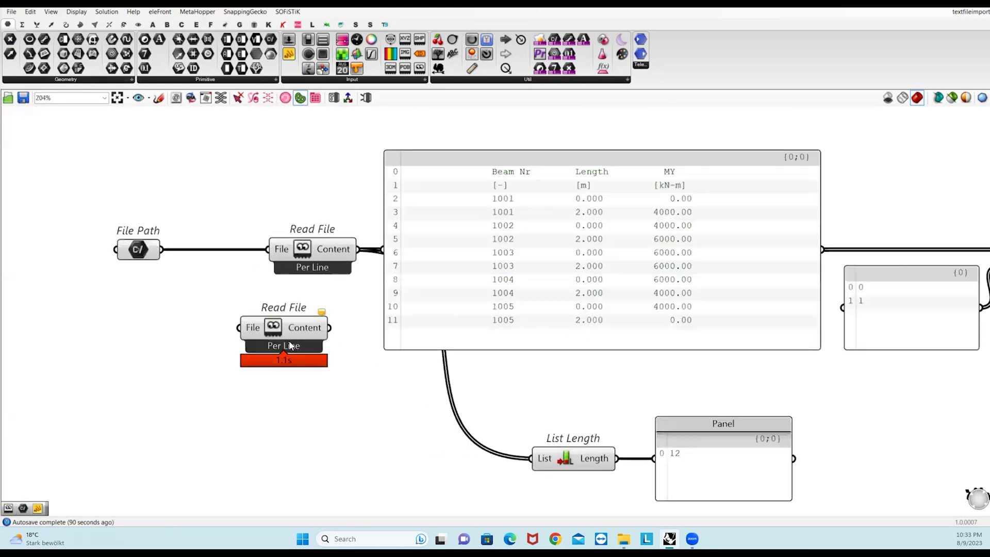
pyautogui.press('Delete')
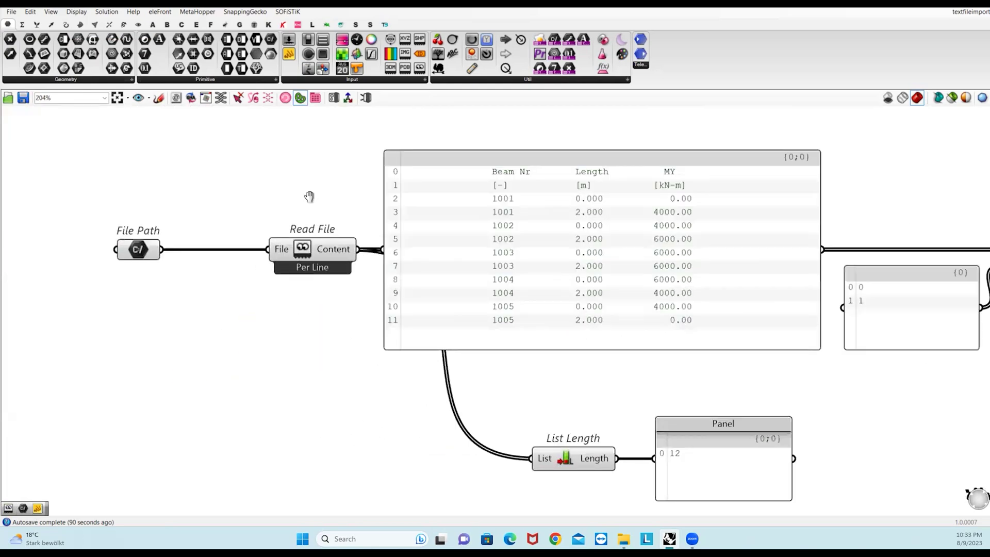
# Step: Switch to File Explorer, open Bending_Momemt.txt to inspect its beam number and header columns, close it and return to Grasshopper
pyautogui.moveTo(327, 211); pyautogui.dragTo(371, 210, button='right')
pyautogui.click(623, 538)
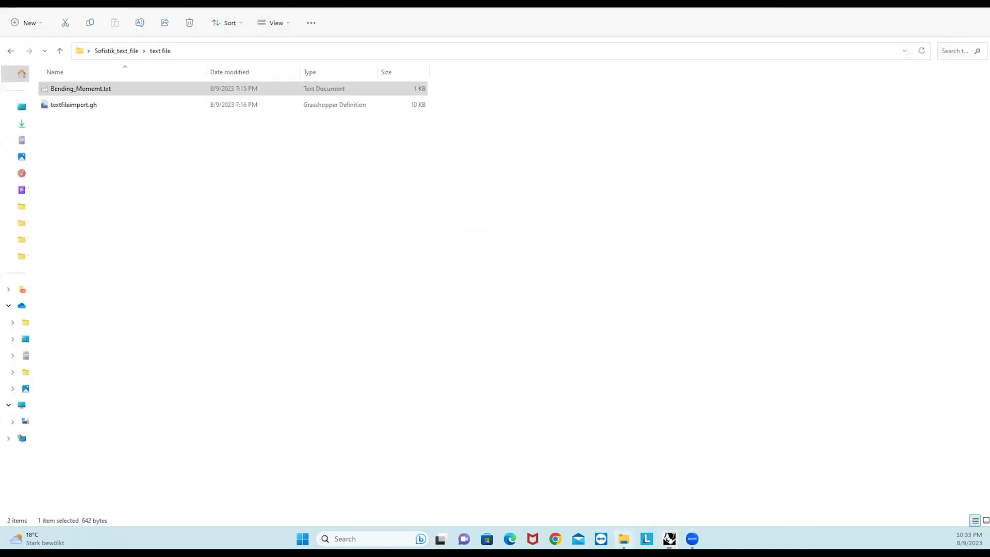
pyautogui.doubleClick(58, 90)
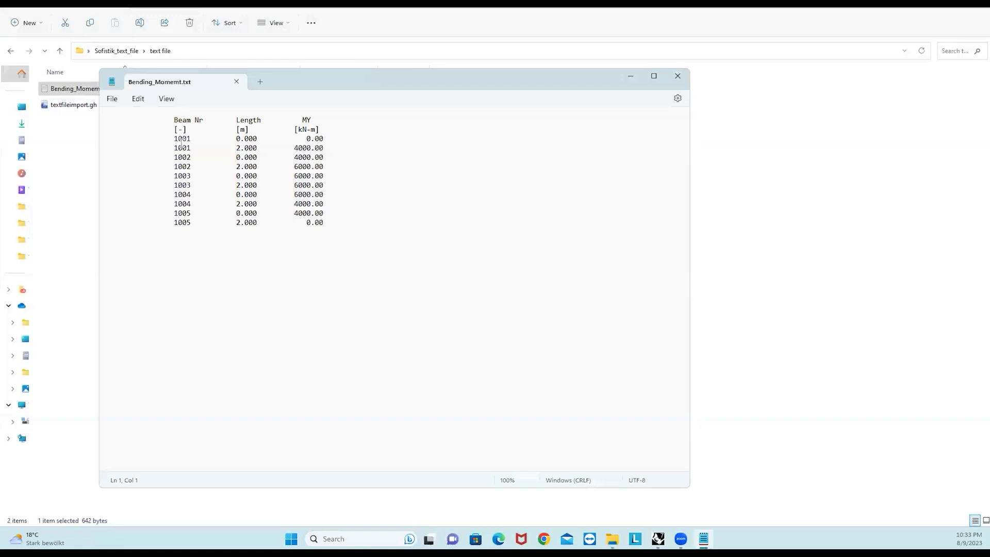
pyautogui.moveTo(171, 139); pyautogui.dragTo(194, 176)
pyautogui.moveTo(170, 119); pyautogui.dragTo(179, 126)
pyautogui.click(677, 76)
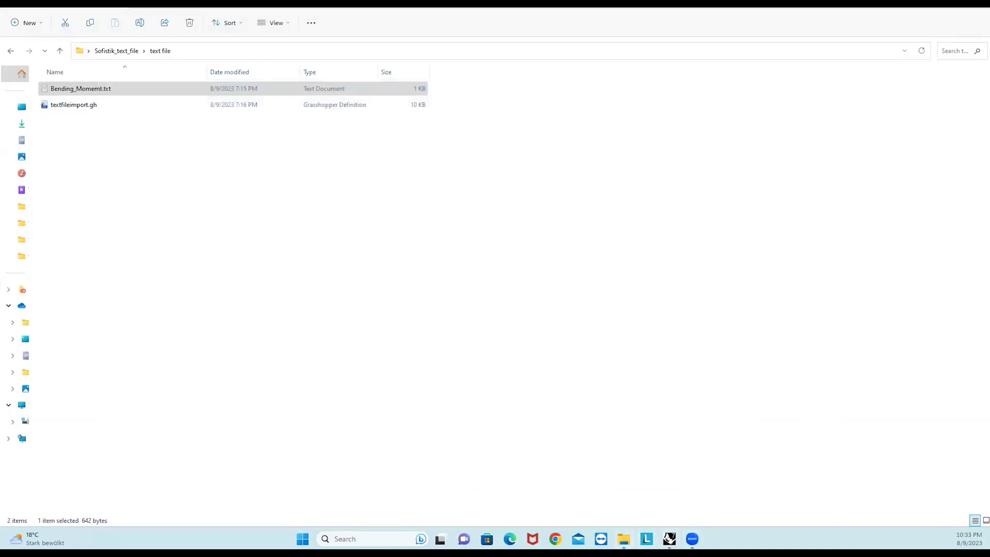
pyautogui.hotkey('alt', 'Tab')
# Step: Examine the imported text panel, the Cull Index component with its index list, and the culled output panel
pyautogui.moveTo(373, 373); pyautogui.dragTo(291, 359, button='right')
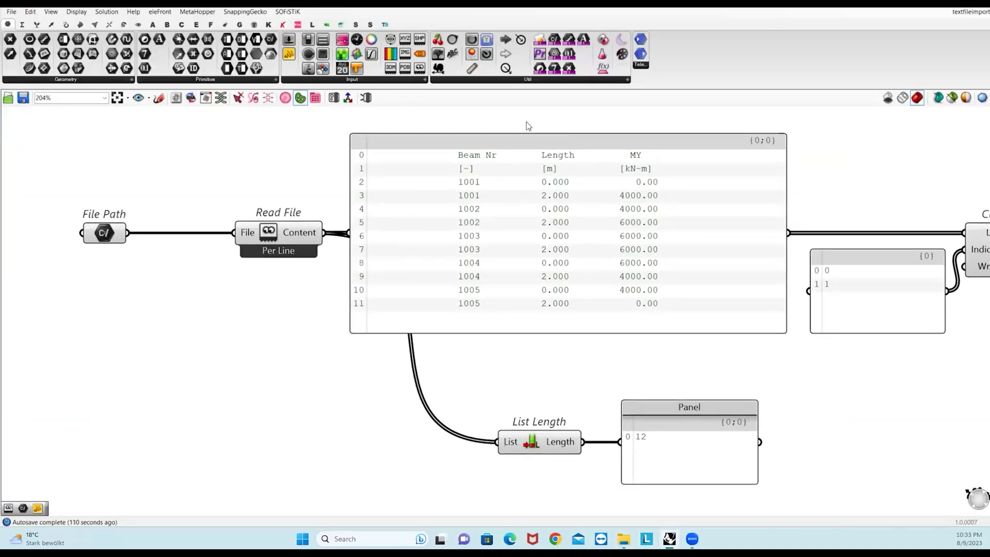
pyautogui.moveTo(579, 218); pyautogui.dragTo(492, 232, button='right')
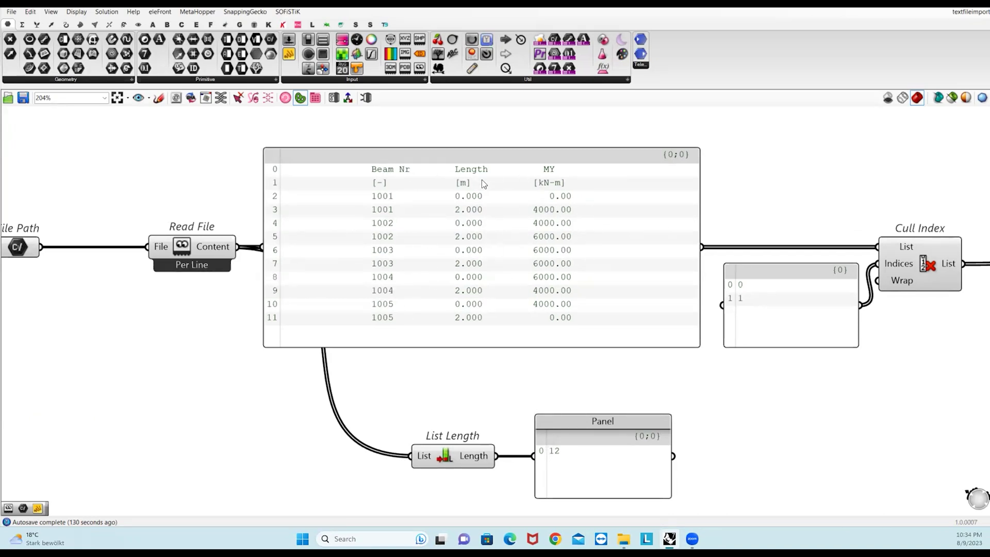
pyautogui.moveTo(527, 253); pyautogui.dragTo(478, 271, button='right')
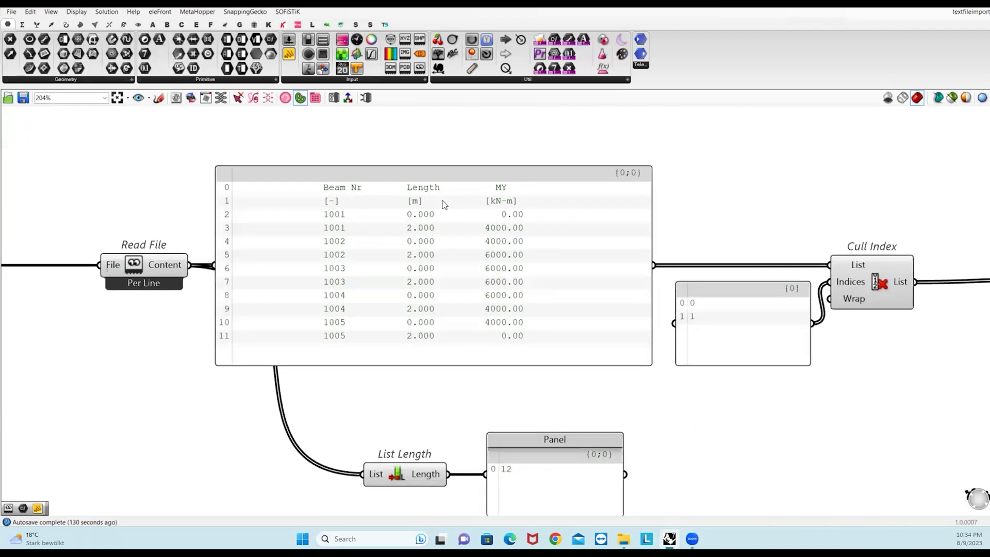
pyautogui.moveTo(444, 202); pyautogui.dragTo(416, 205, button='right')
pyautogui.moveTo(816, 254); pyautogui.dragTo(669, 246, button='right')
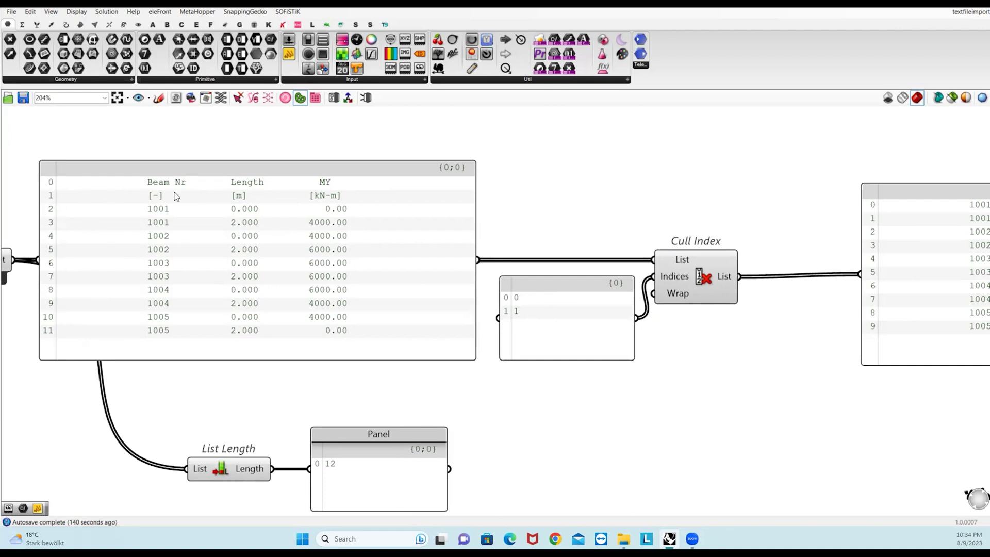
pyautogui.moveTo(823, 285); pyautogui.dragTo(616, 280, button='right')
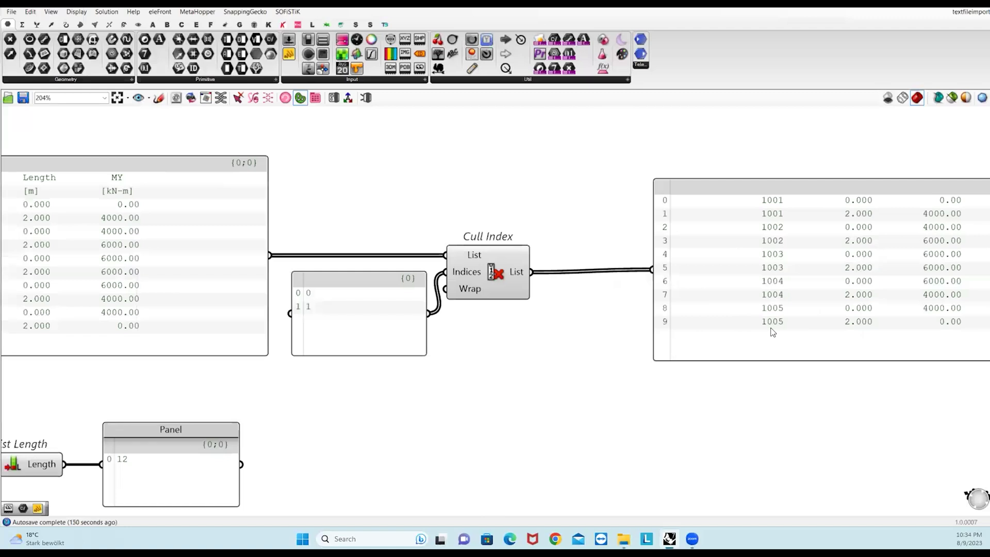
pyautogui.moveTo(716, 321); pyautogui.dragTo(482, 341, button='right')
pyautogui.moveTo(678, 342); pyautogui.dragTo(580, 323, button='right')
pyautogui.moveTo(806, 359); pyautogui.dragTo(658, 337, button='right')
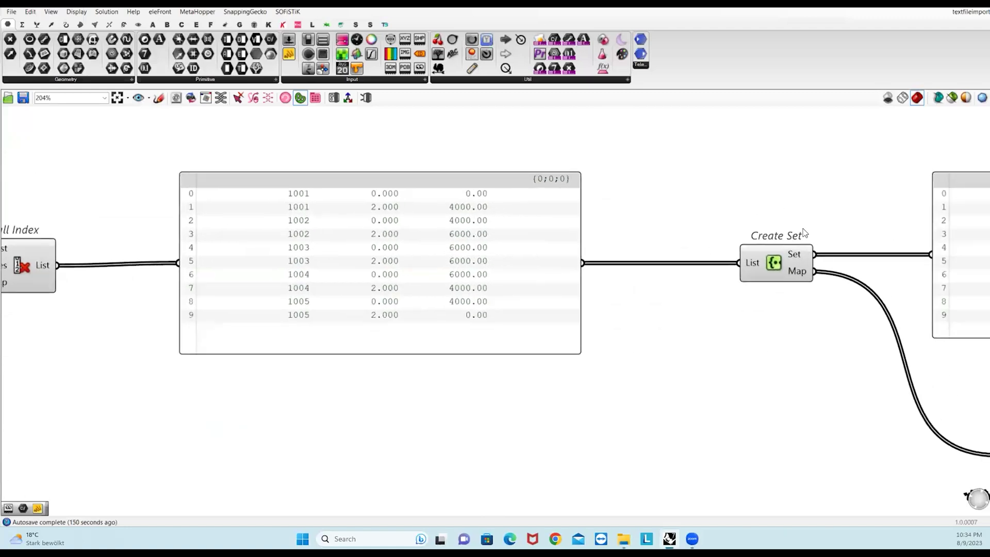
# Step: Examine the Create Set component together with its Set and Map outputs and their panels
pyautogui.moveTo(789, 304); pyautogui.dragTo(660, 294, button='right')
pyautogui.moveTo(769, 335); pyautogui.dragTo(652, 330, button='right')
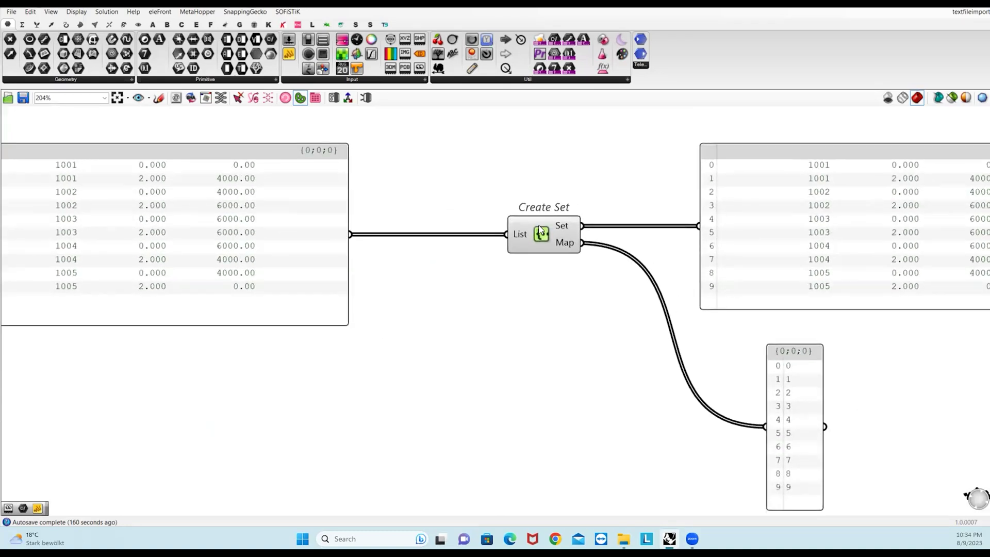
pyautogui.moveTo(566, 230)
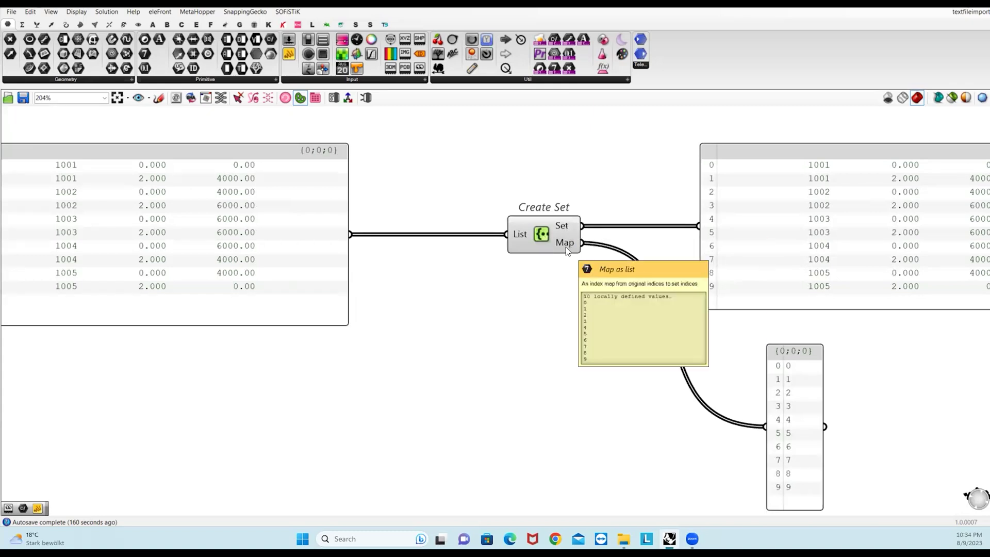
pyautogui.moveTo(715, 293); pyautogui.dragTo(544, 277, button='right')
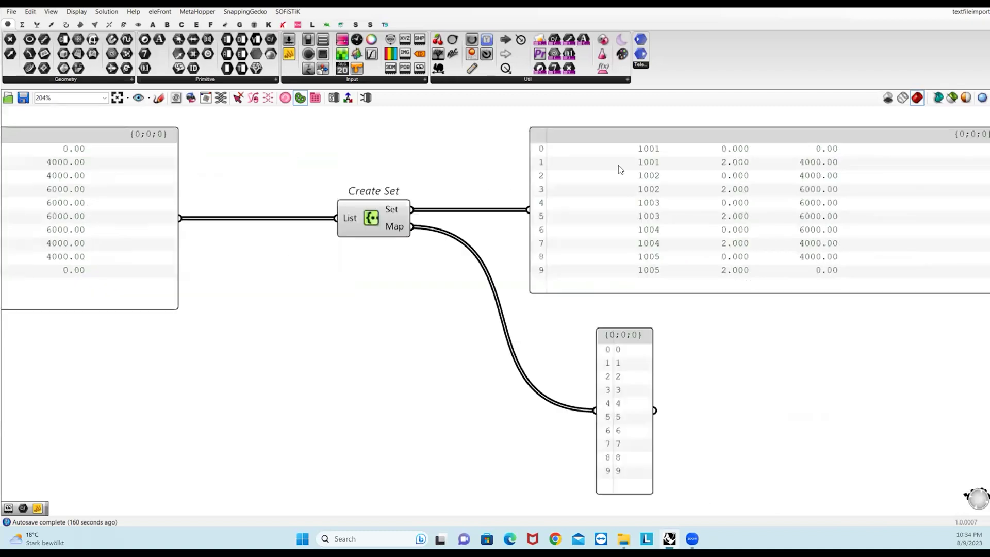
pyautogui.scroll(-3, 605, 335)
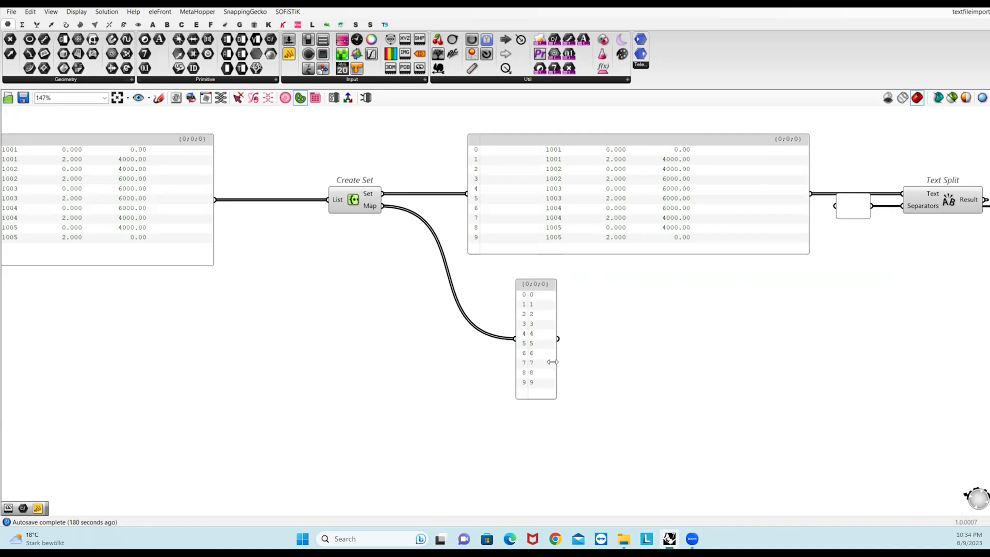
pyautogui.moveTo(702, 412); pyautogui.dragTo(667, 415, button='right')
pyautogui.moveTo(188, 212); pyautogui.dragTo(380, 220, button='right')
pyautogui.scroll(-2, 347, 221)
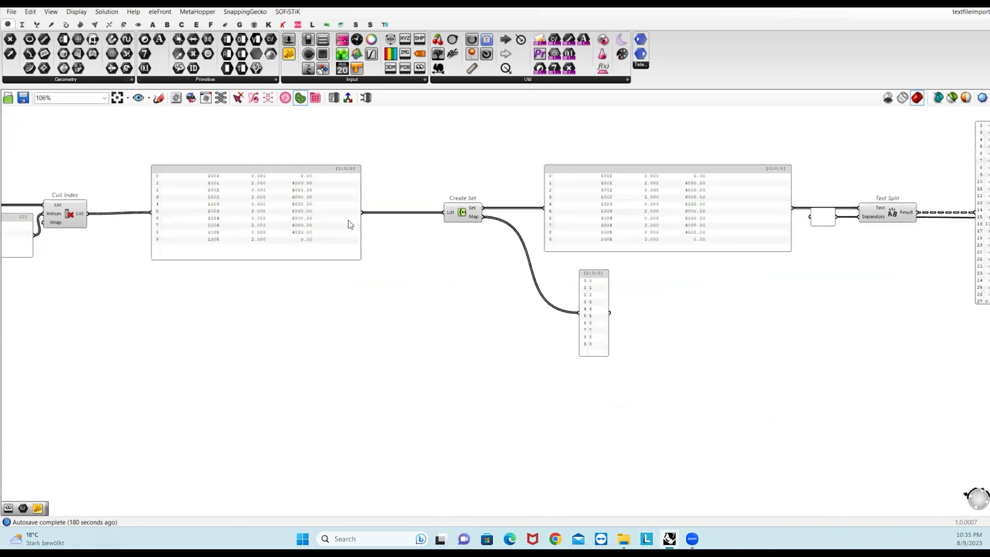
# Step: Examine the Text Split component with its separator panel and read through the split result list from start to end
pyautogui.moveTo(831, 262); pyautogui.dragTo(592, 284, button='right')
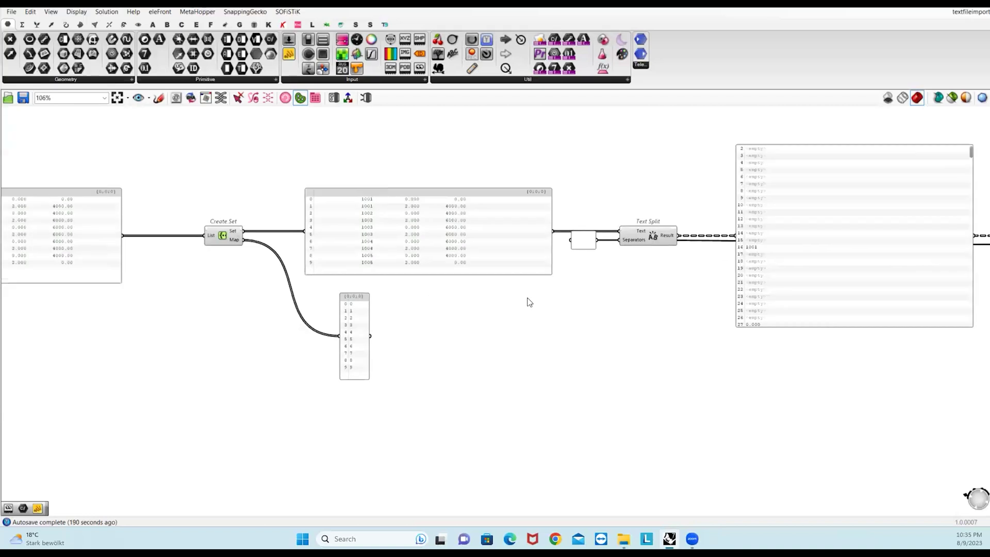
pyautogui.scroll(3, 661, 221)
pyautogui.scroll(-4, 677, 229)
pyautogui.scroll(4, 537, 267)
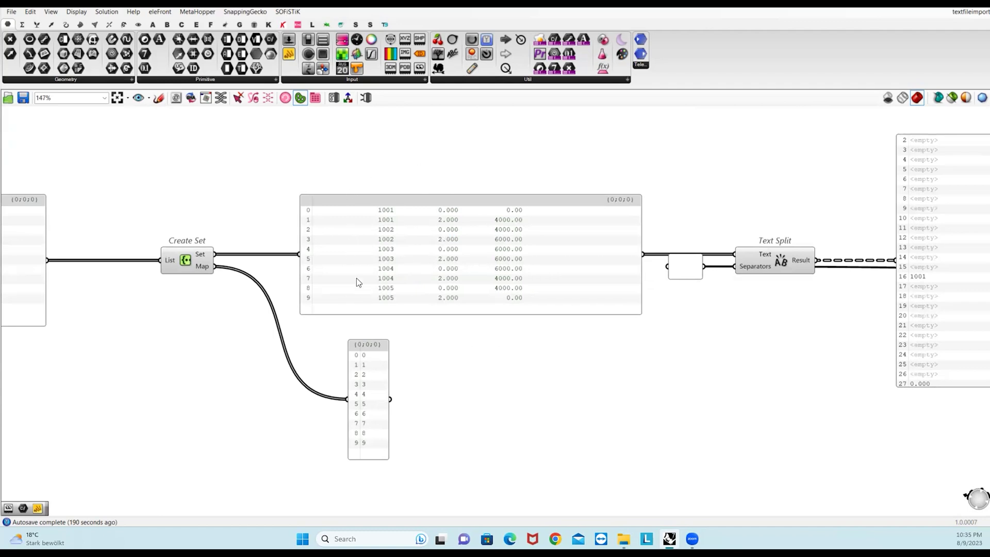
pyautogui.moveTo(548, 317)
pyautogui.mouseDown(button='right')
pyautogui.moveTo(502, 322)
pyautogui.moveTo(468, 340)
pyautogui.mouseUp(button='right')
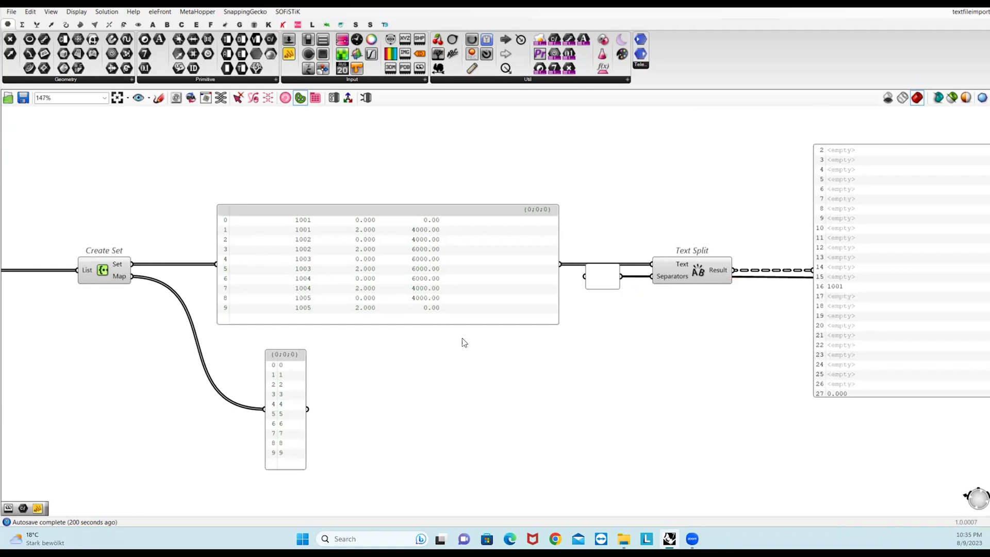
pyautogui.moveTo(712, 333); pyautogui.dragTo(568, 314, button='right')
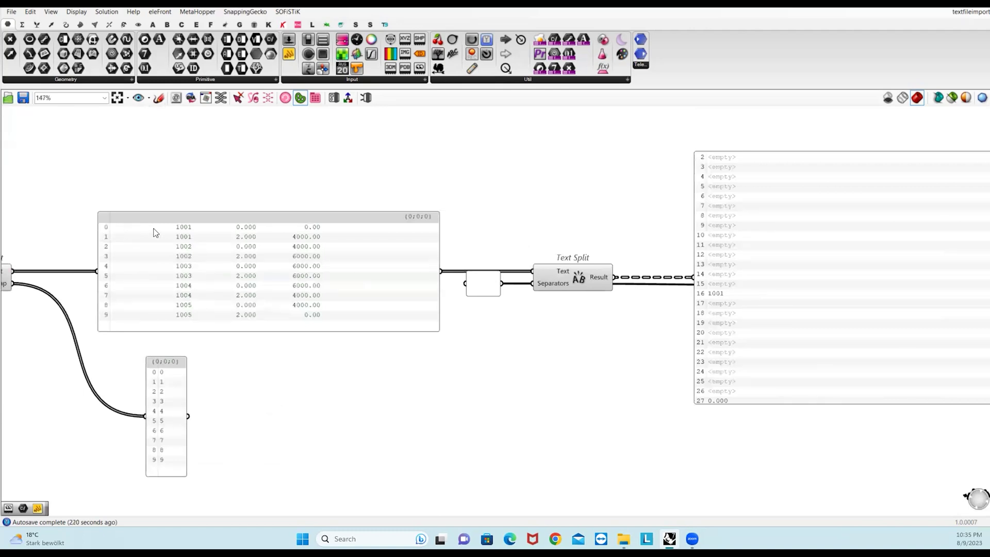
pyautogui.moveTo(725, 174); pyautogui.dragTo(611, 204, button='right')
pyautogui.moveTo(907, 192); pyautogui.dragTo(909, 187)
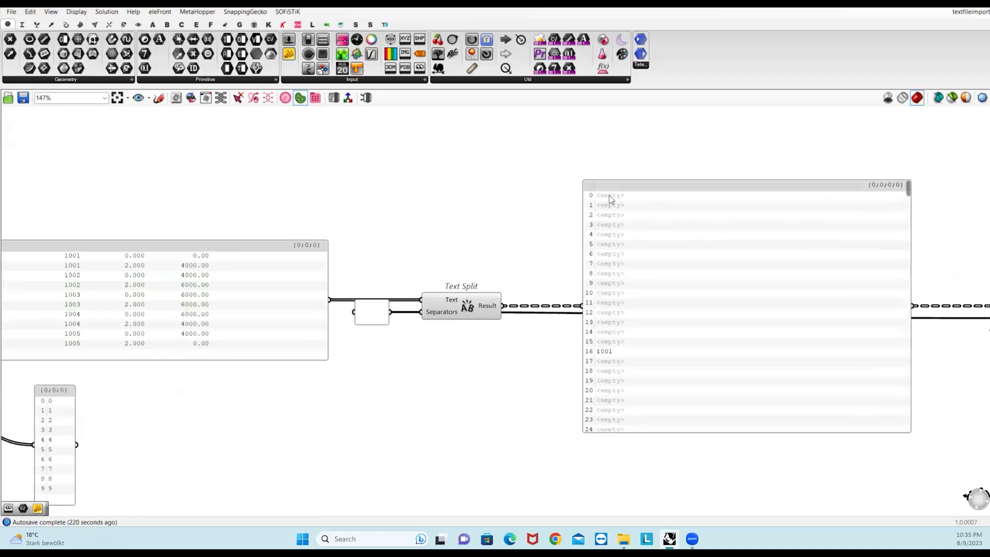
pyautogui.scroll(-2, 617, 304)
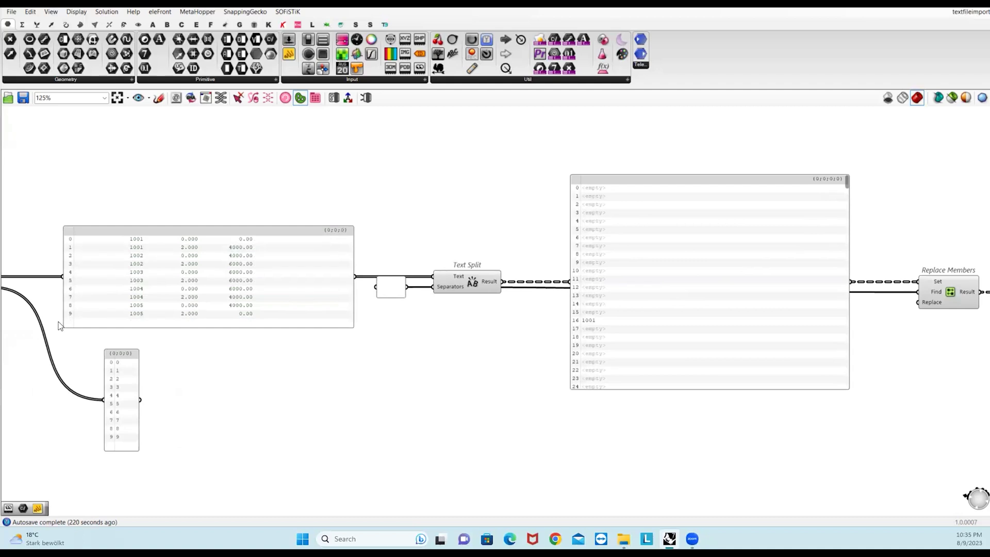
pyautogui.moveTo(846, 192); pyautogui.dragTo(847, 383)
pyautogui.moveTo(888, 372); pyautogui.dragTo(665, 377, button='right')
pyautogui.moveTo(625, 386); pyautogui.dragTo(618, 185)
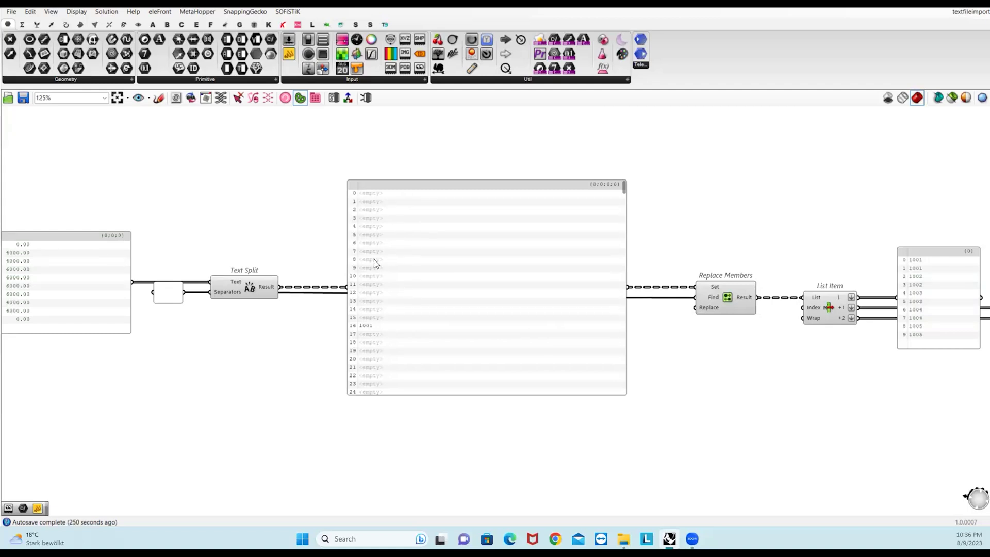
# Step: Add a panel below the List Item component, connect the Replace Members result to it and enlarge it to show several branches
pyautogui.moveTo(685, 365); pyautogui.dragTo(558, 360, button='right')
pyautogui.moveTo(650, 312); pyautogui.dragTo(621, 312, button='right')
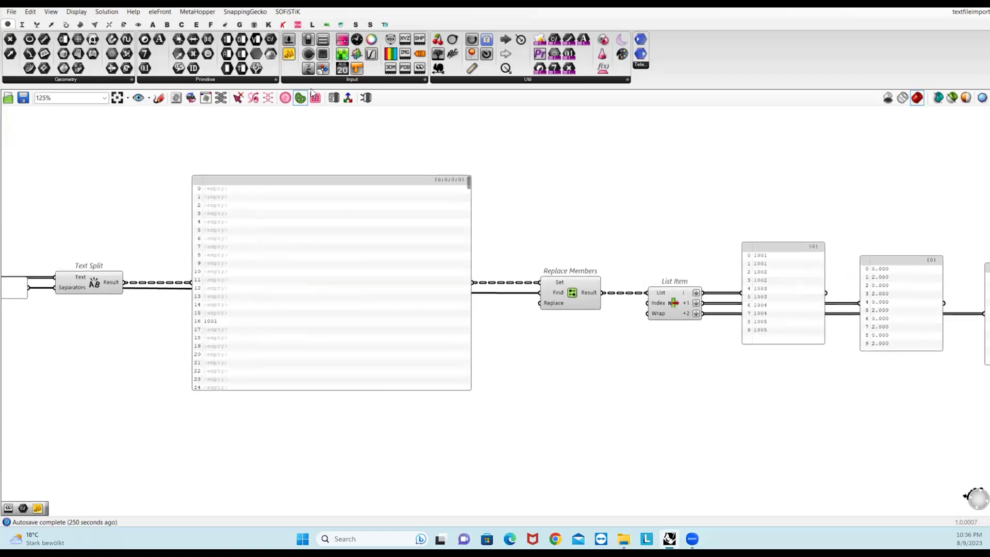
pyautogui.moveTo(289, 54); pyautogui.dragTo(667, 391)
pyautogui.moveTo(604, 293); pyautogui.dragTo(627, 390)
pyautogui.moveTo(712, 420); pyautogui.dragTo(581, 345, button='right')
pyautogui.moveTo(577, 326); pyautogui.dragTo(857, 327)
pyautogui.moveTo(665, 341); pyautogui.dragTo(689, 486)
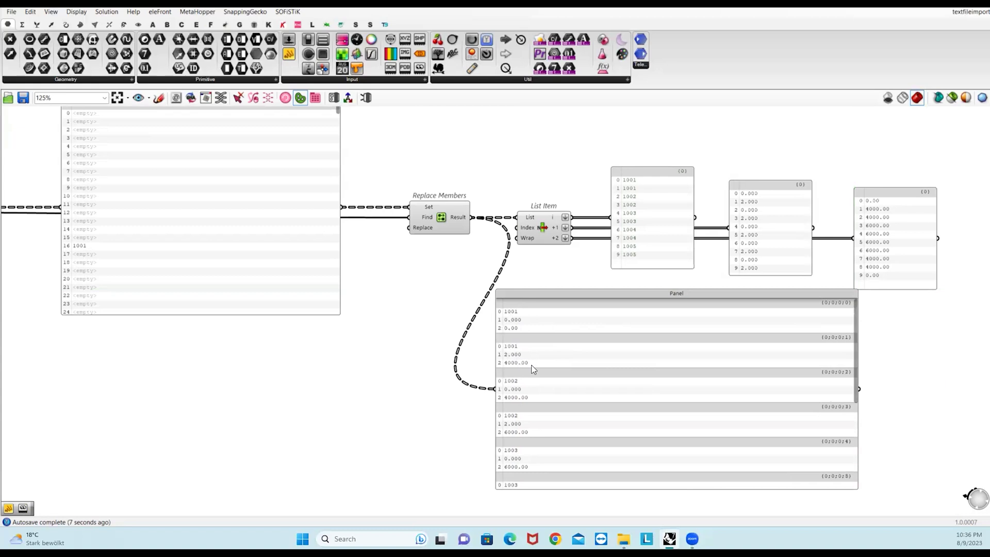
# Step: Move the new Replace Members result panel slightly lower, away from the List Item output panels
pyautogui.moveTo(551, 363); pyautogui.dragTo(504, 378, button='right')
pyautogui.click(561, 356)
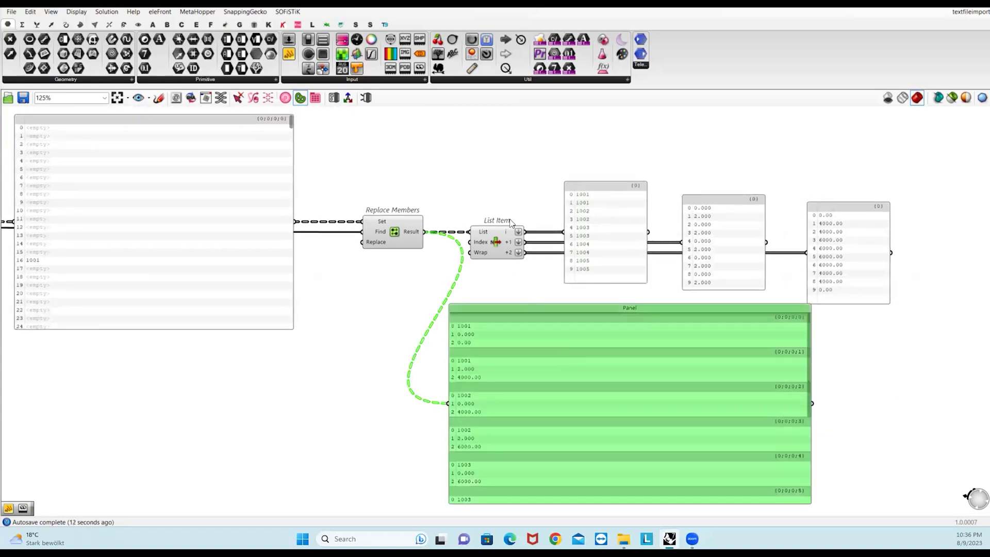
pyautogui.moveTo(626, 356); pyautogui.dragTo(633, 380)
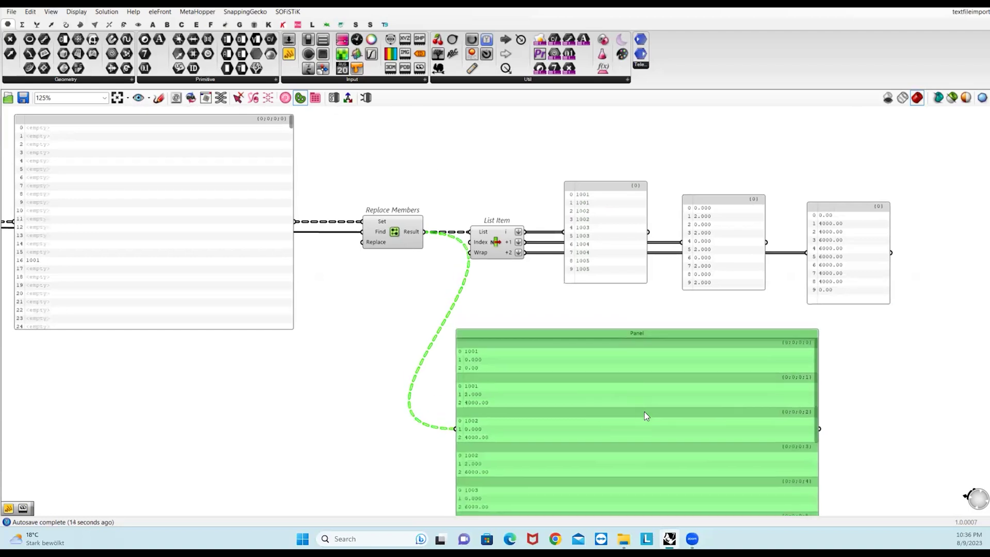
# Step: Examine the three List Item output panels and review the whole text import definition back to the File Path
pyautogui.moveTo(557, 290); pyautogui.dragTo(568, 247, button='right')
pyautogui.moveTo(553, 204); pyautogui.dragTo(559, 224, button='right')
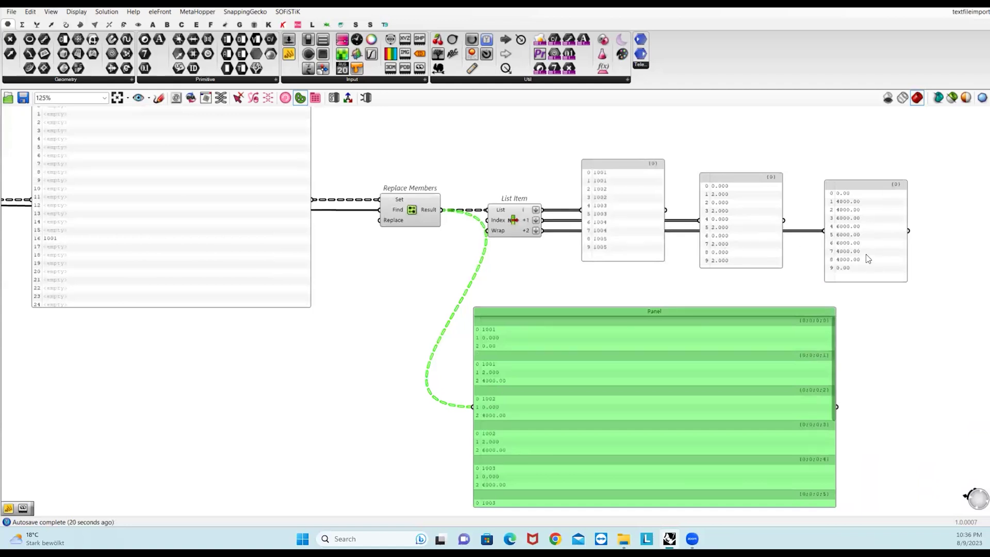
pyautogui.moveTo(550, 274); pyautogui.dragTo(599, 283, button='right')
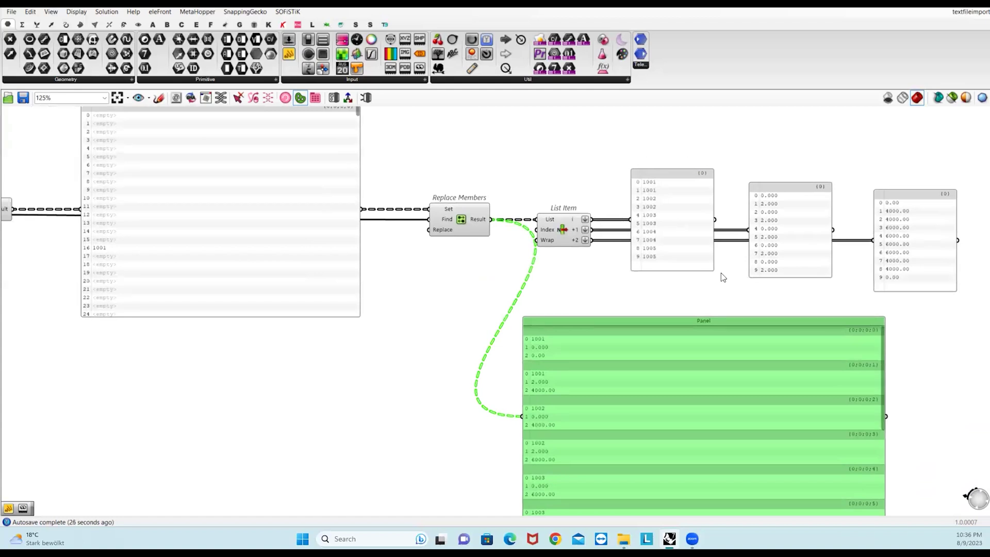
pyautogui.scroll(-2, 720, 273)
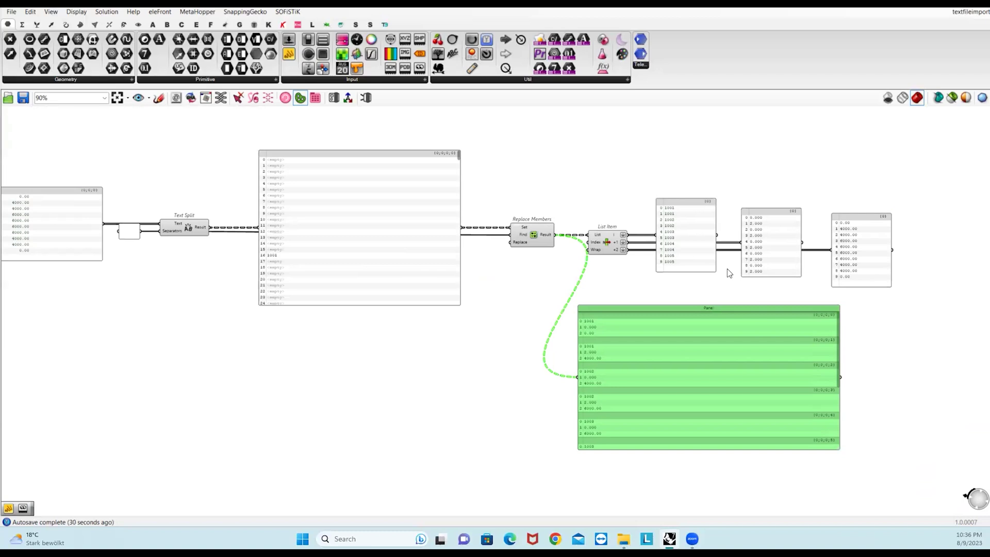
pyautogui.scroll(-3, 727, 268)
pyautogui.moveTo(541, 397); pyautogui.dragTo(731, 380, button='right')
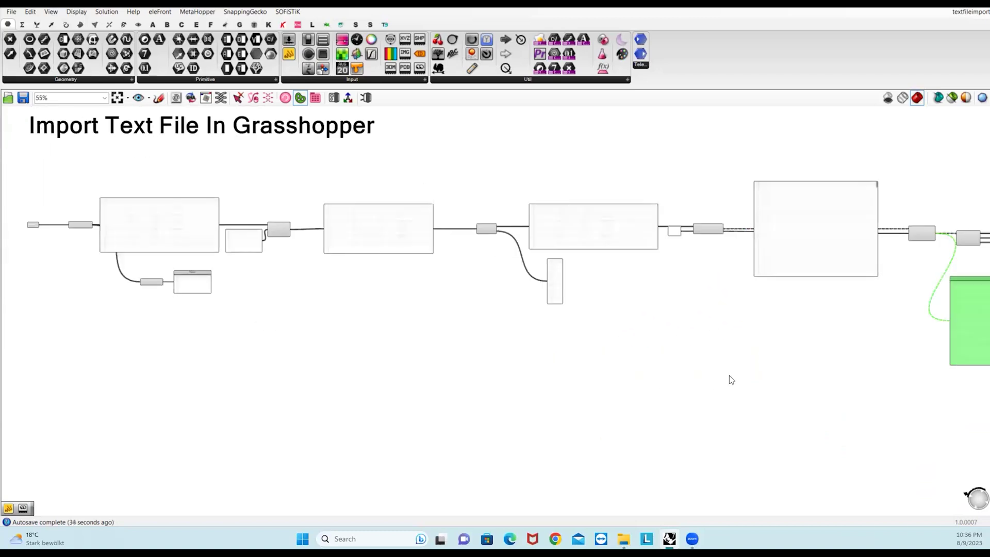
pyautogui.scroll(-2, 714, 380)
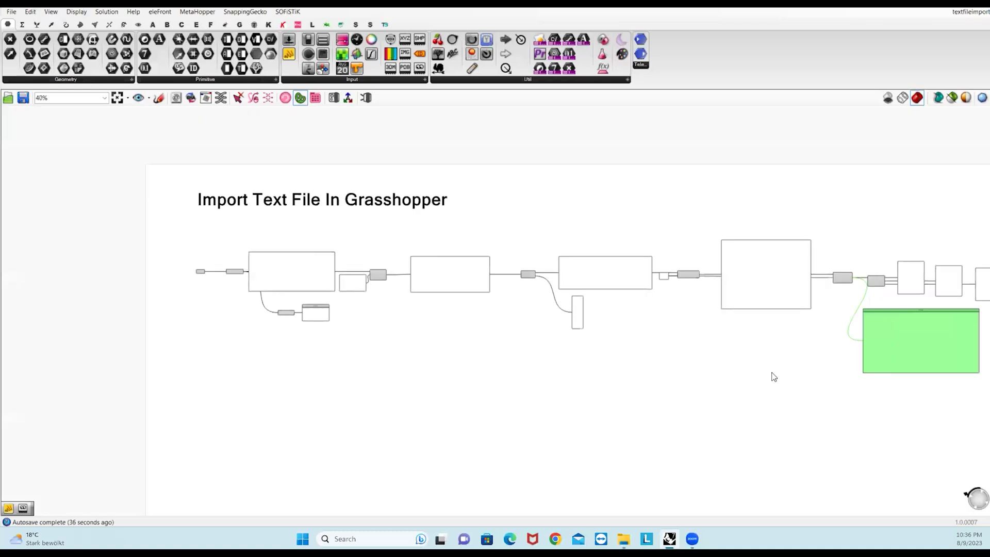
pyautogui.moveTo(780, 379); pyautogui.dragTo(826, 379, button='right')
pyautogui.scroll(1, 719, 367)
pyautogui.rightClick(571, 378)
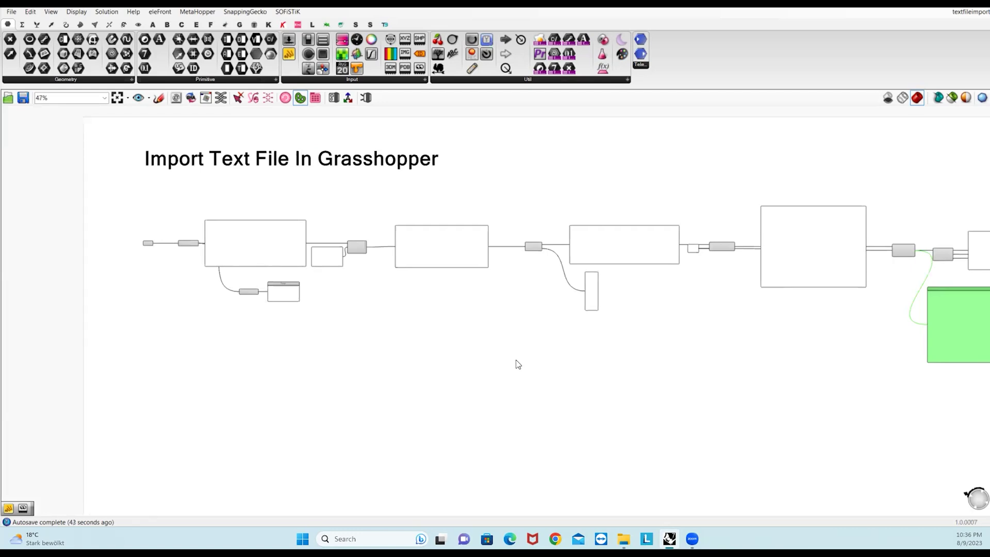